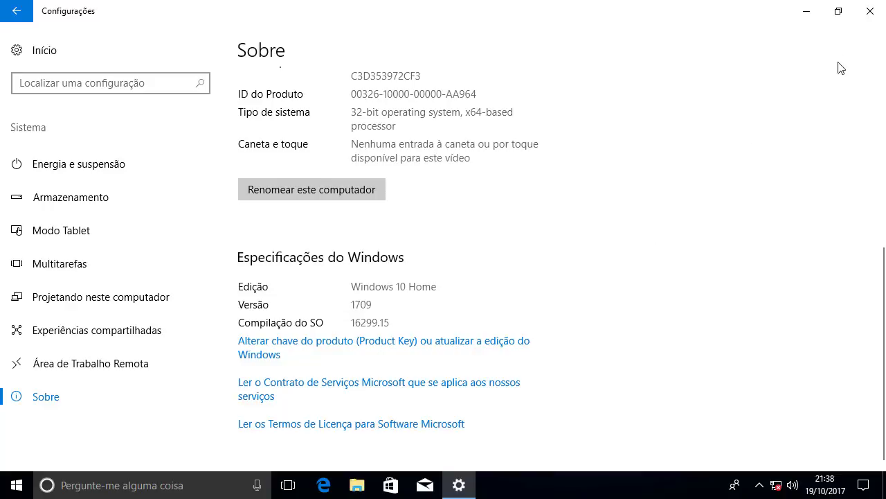
Close the settings window, find and open Limpeza de Disco for drive C:, and extend the scan to system files
click(870, 11)
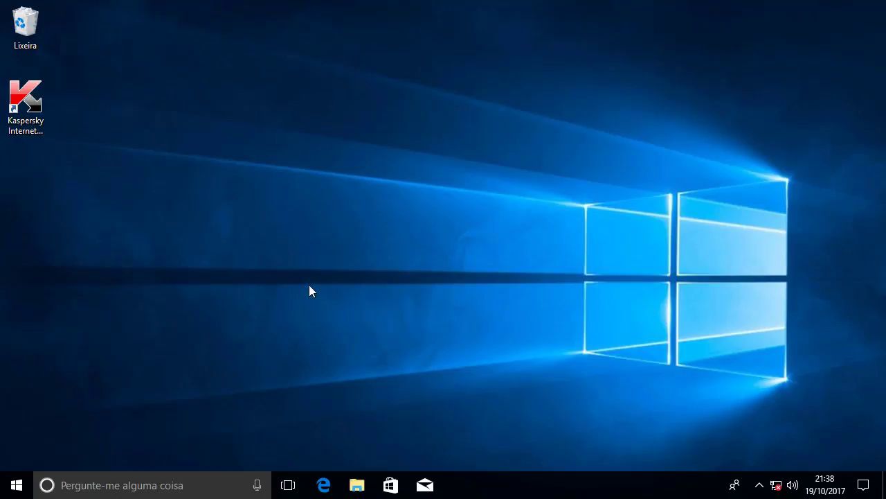
click(174, 485)
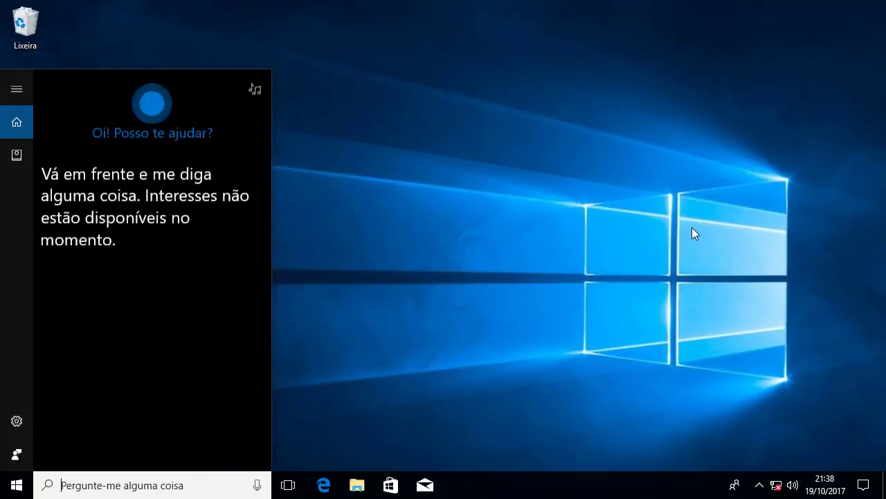
text(limpe)
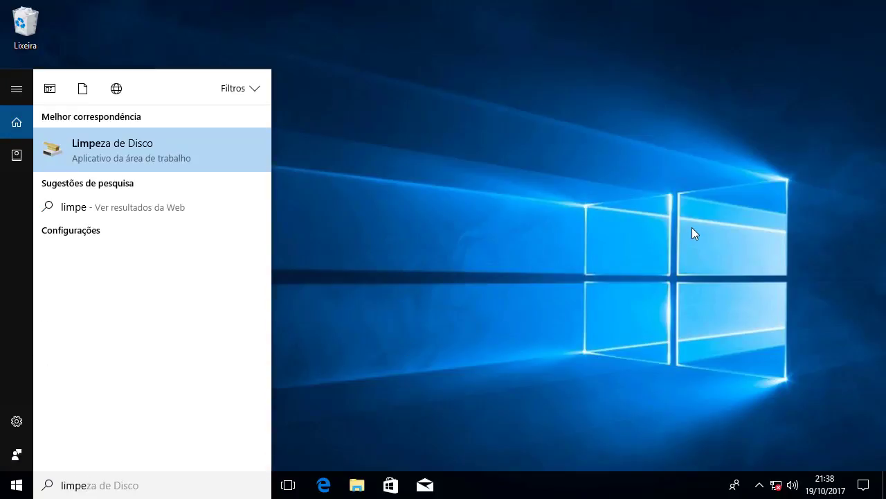
click(133, 152)
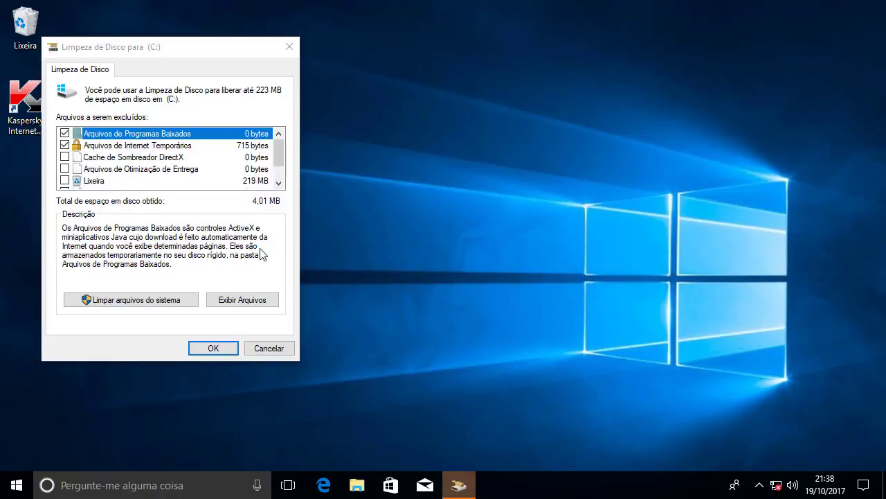
click(121, 300)
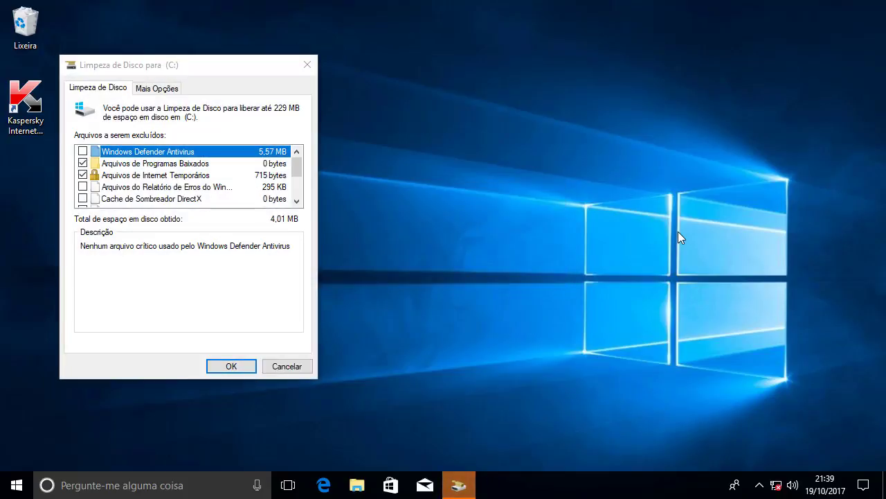
Delete all system restore points except the most recent one
click(154, 90)
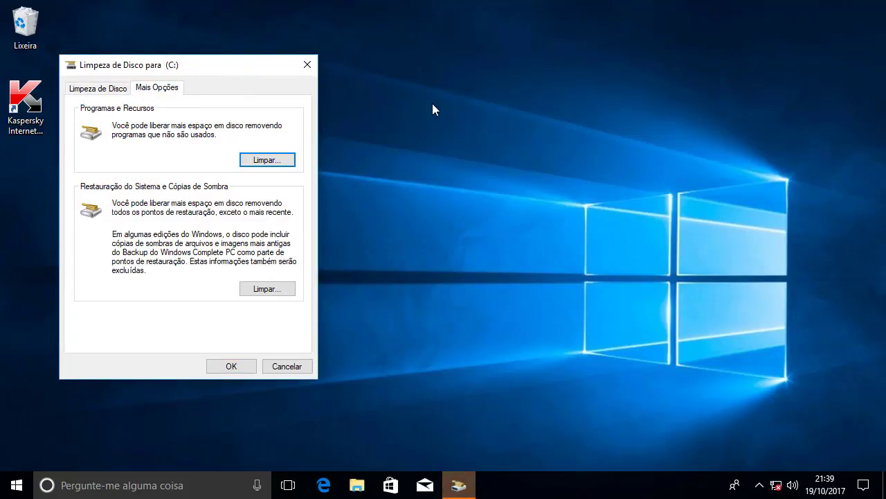
click(275, 293)
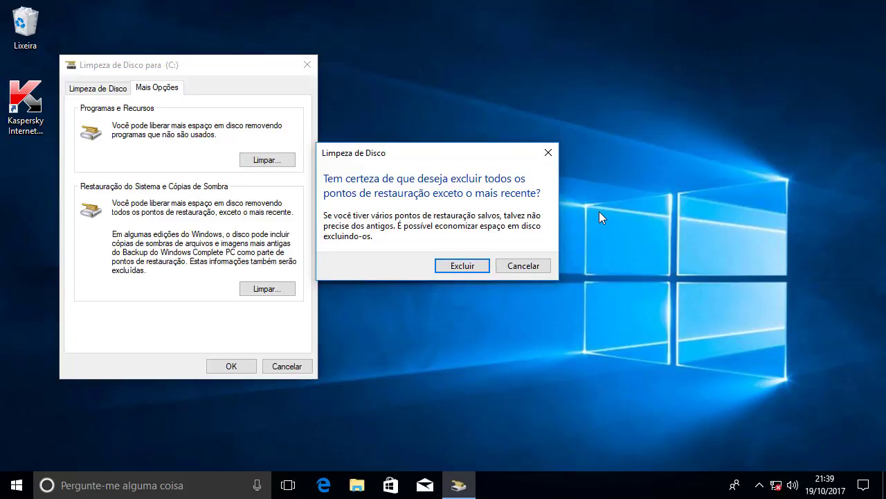
click(450, 269)
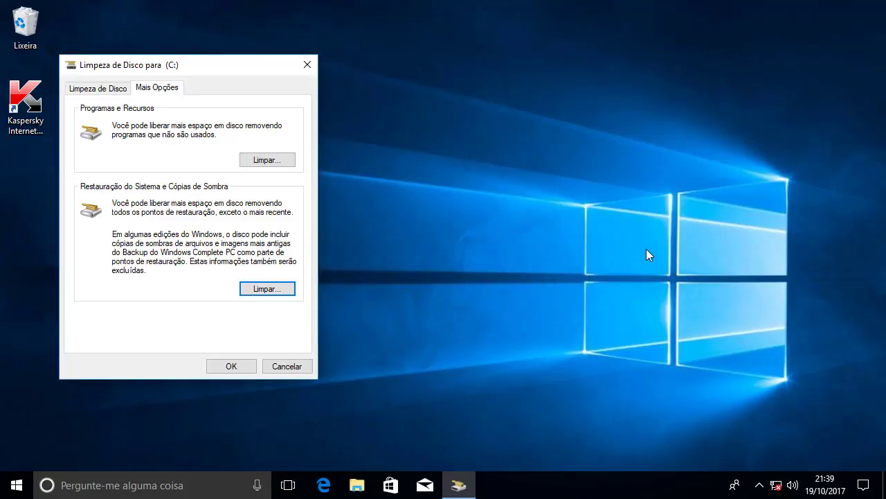
Mark every file category for removal, including Windows Defender Antivirus, error reports and Lixeira, and permanently delete the files
click(99, 89)
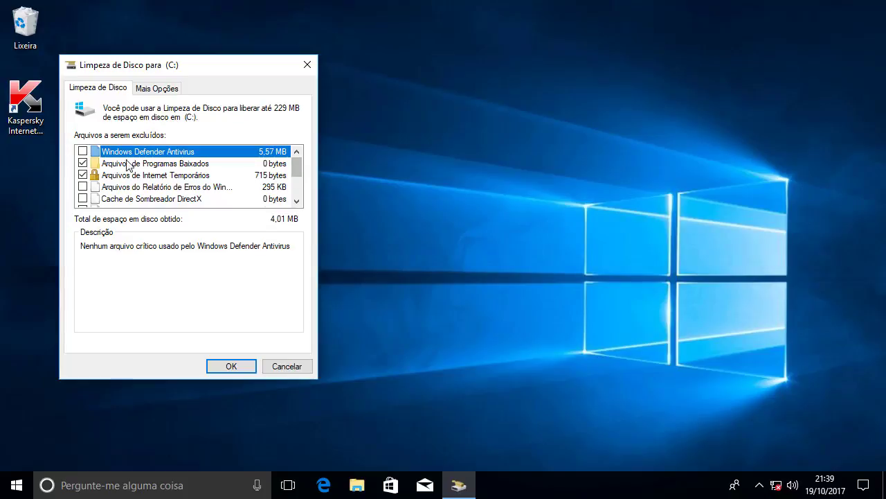
click(82, 151)
click(82, 187)
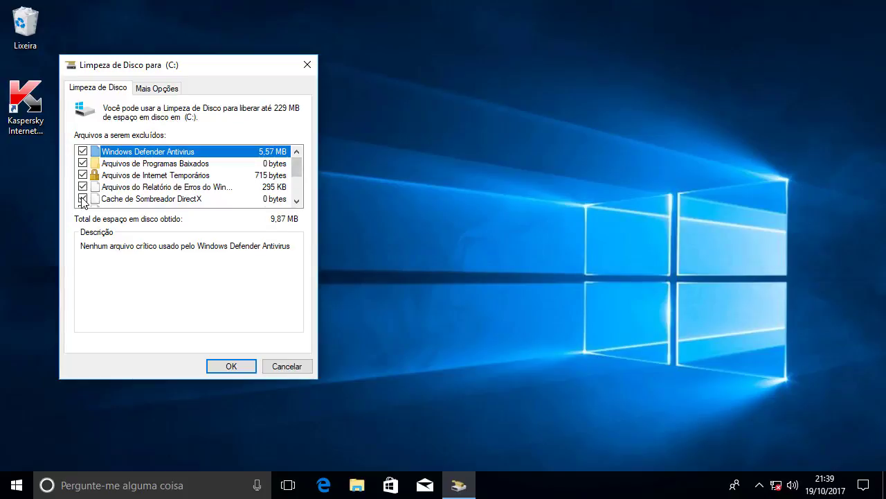
scroll(84, 190, down, 2)
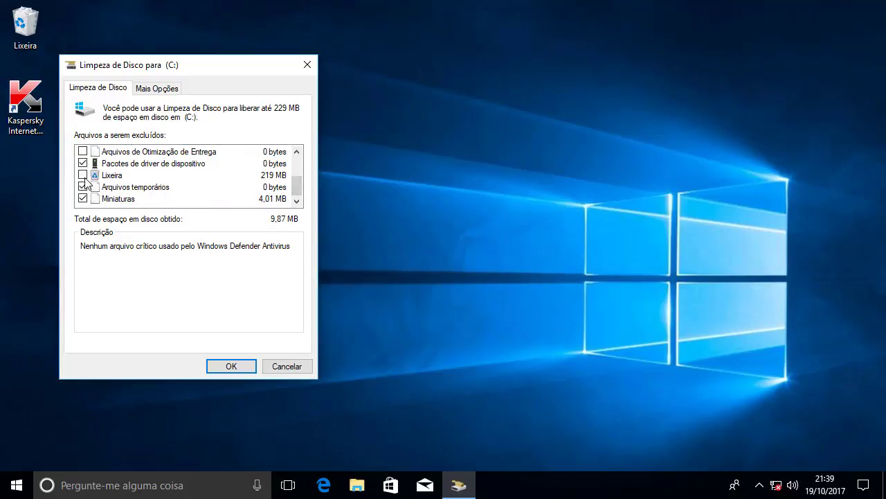
click(82, 175)
scroll(245, 182, up, 2)
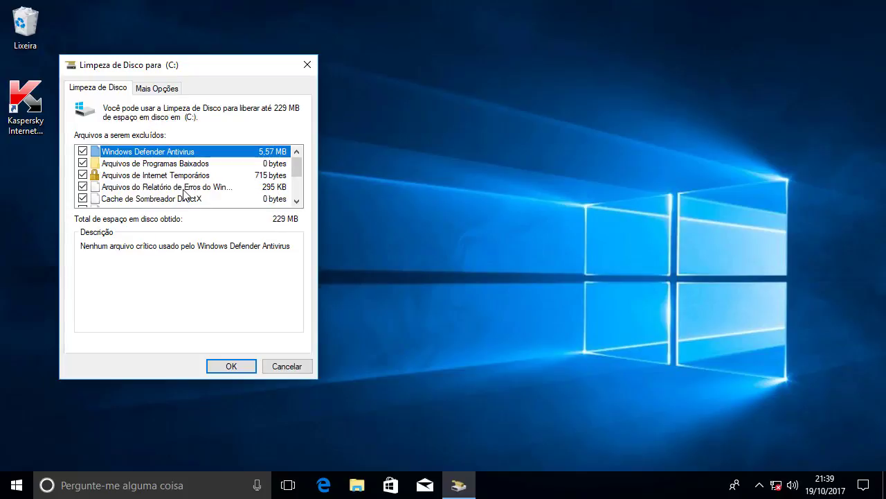
scroll(184, 194, down, 1)
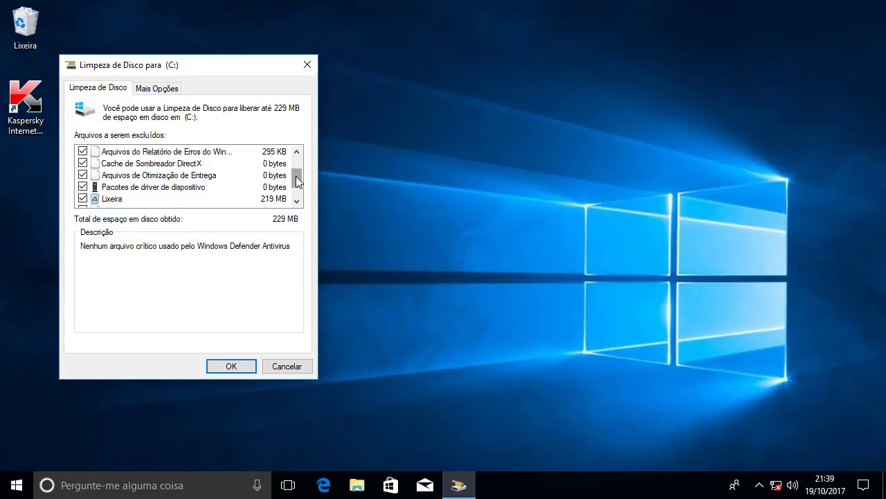
drag(296, 176, 296, 156)
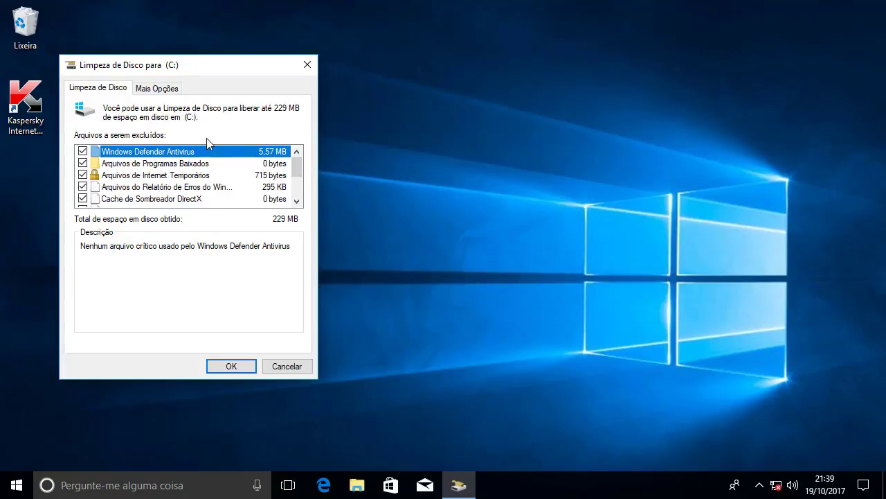
click(230, 366)
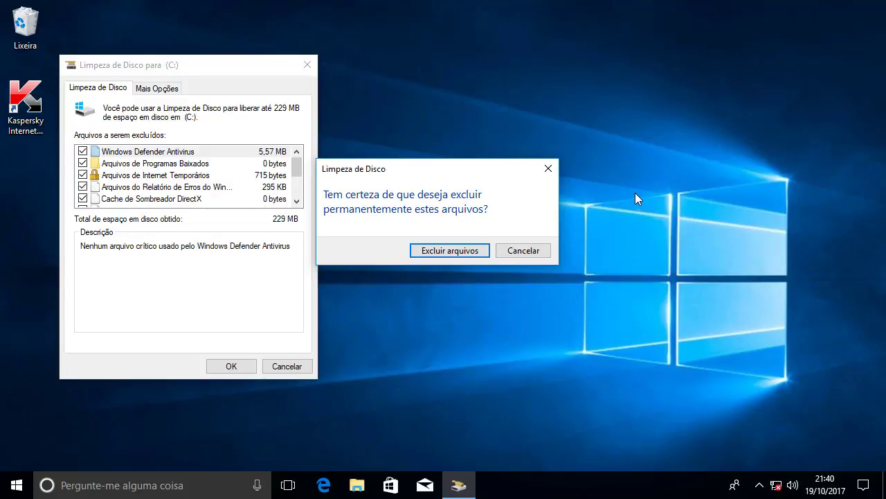
click(446, 250)
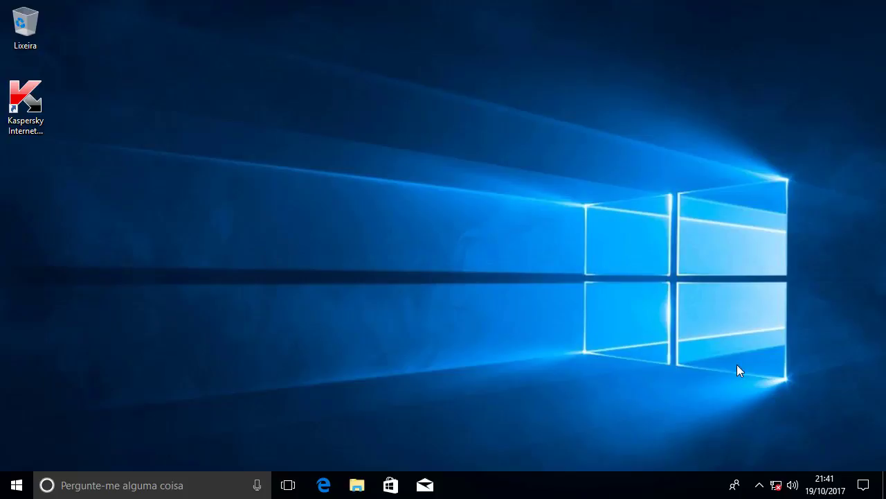
click(25, 104)
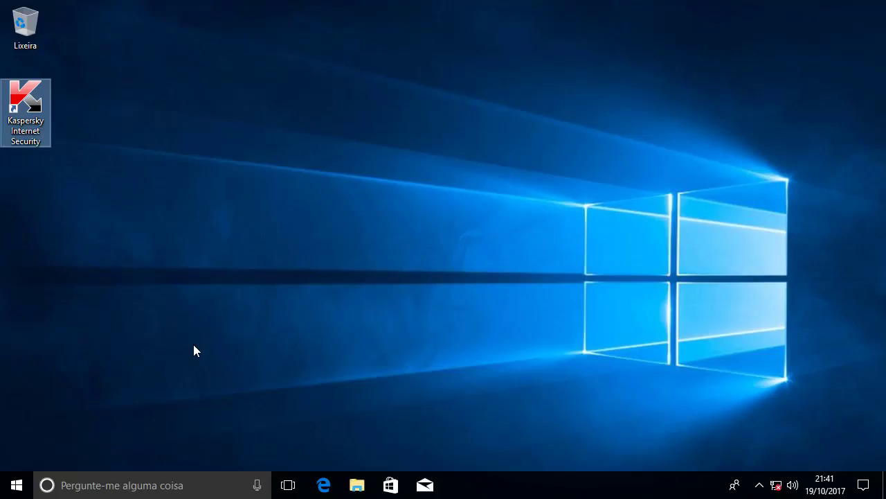
click(759, 484)
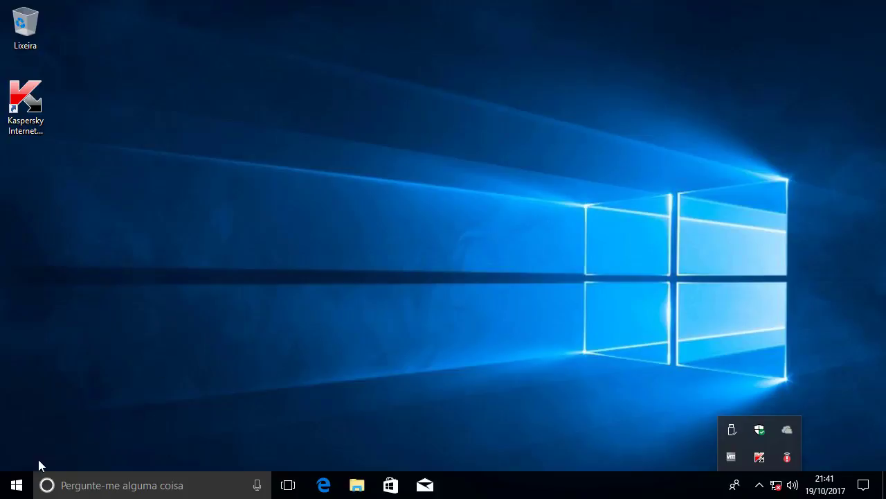
Open the classic Programas e Recursos list of installed programs
right_click(17, 484)
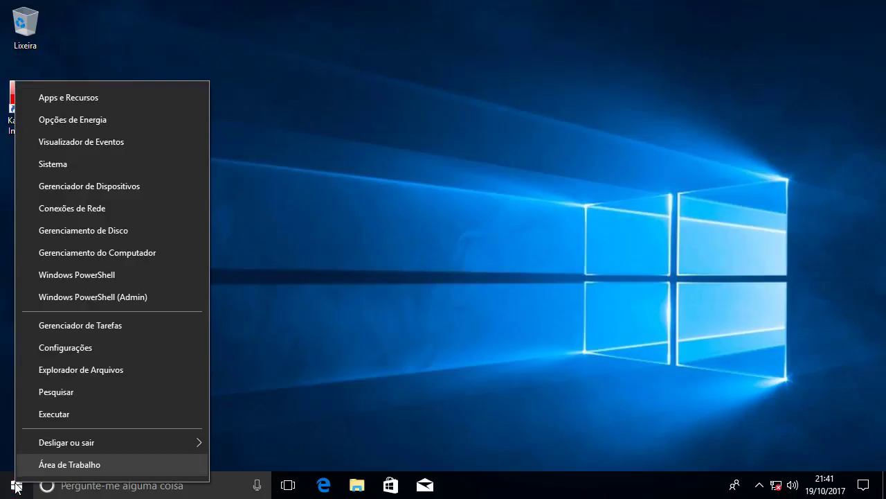
click(75, 102)
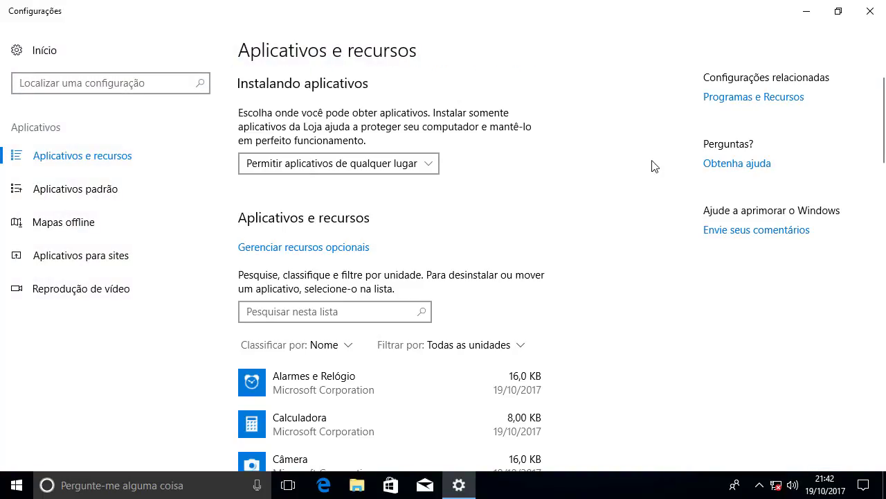
click(761, 104)
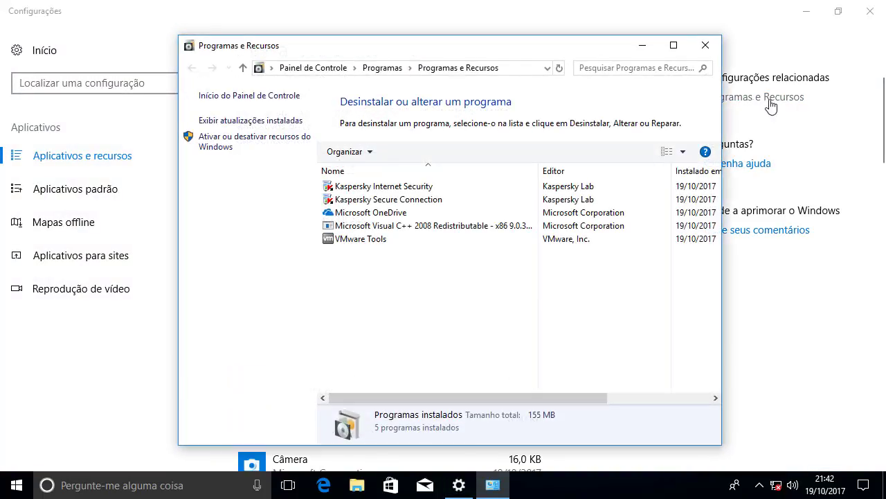
Uninstall Kaspersky Internet Security, allowing the system changes and accepting the restart that completes the removal
double_click(392, 188)
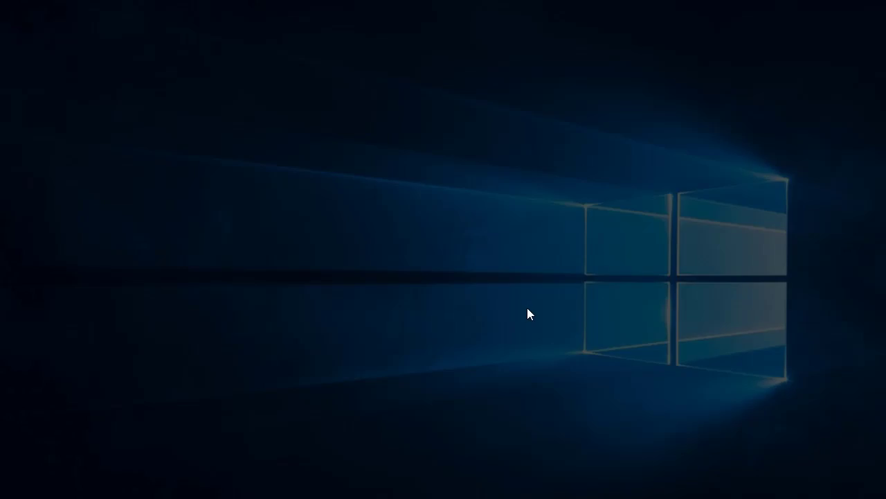
click(370, 331)
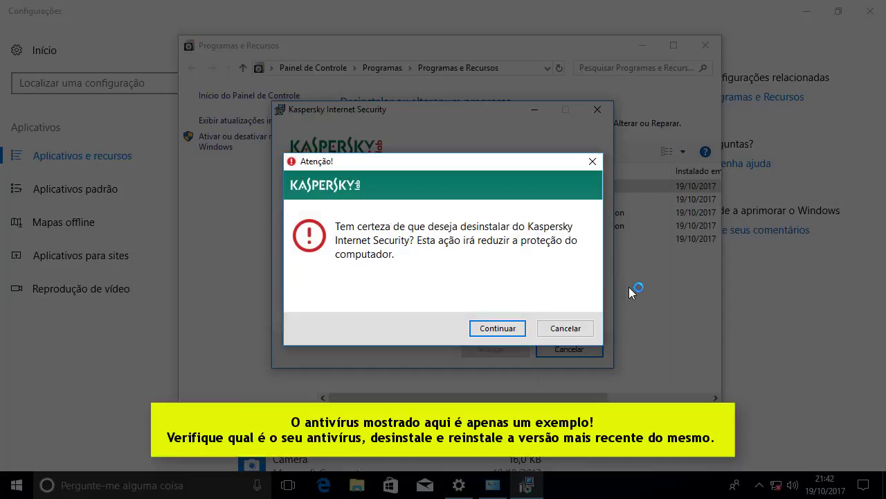
key(Return)
click(500, 346)
click(478, 349)
click(475, 348)
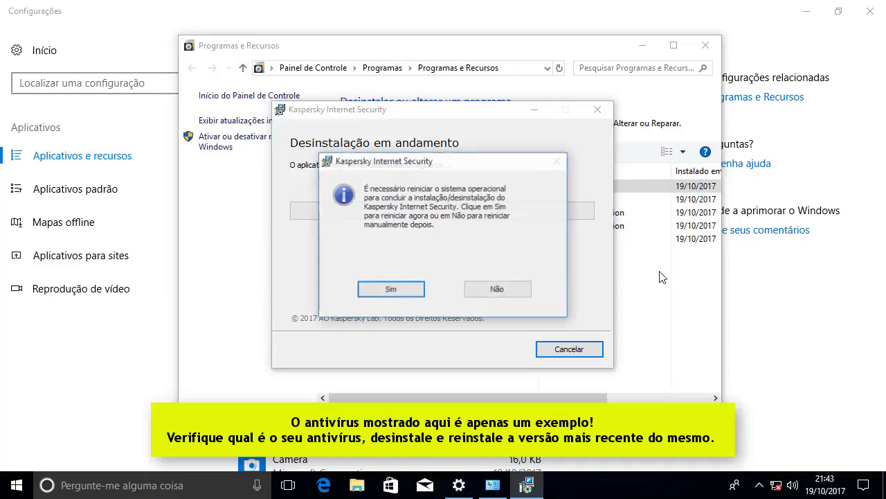
click(391, 293)
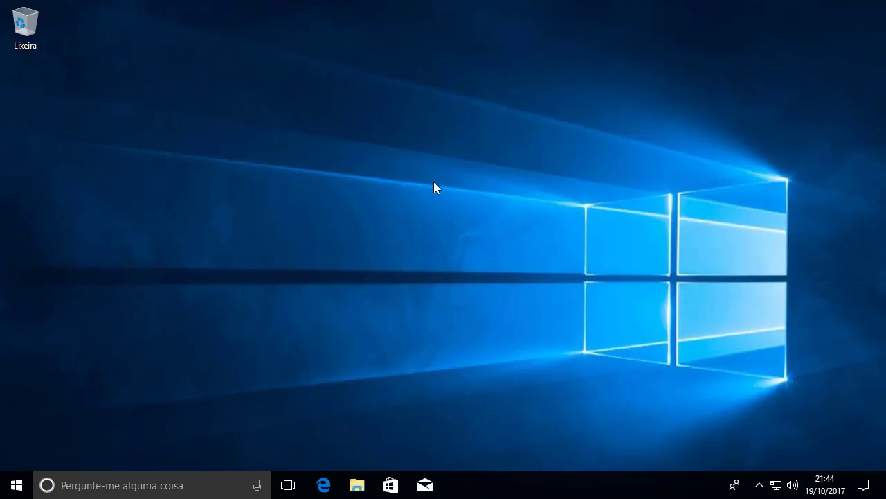
Launch the kis18.0.0.405 installer from the Downloads folder
click(357, 485)
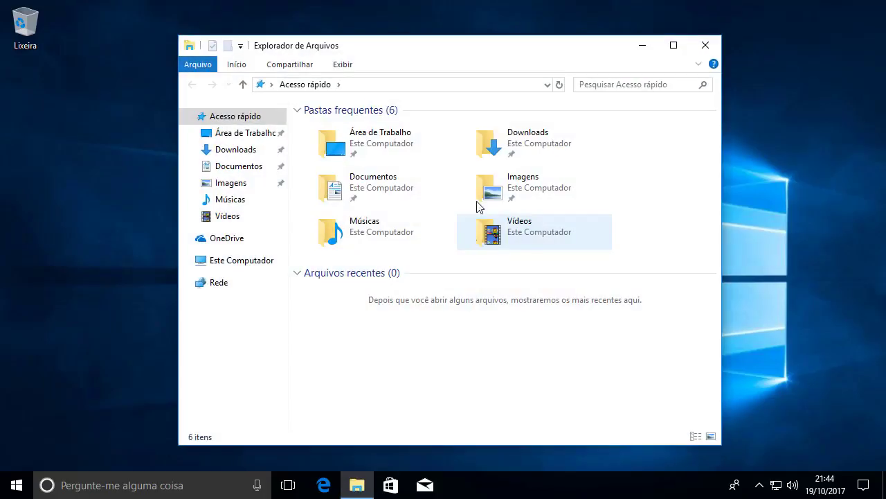
double_click(507, 154)
click(355, 131)
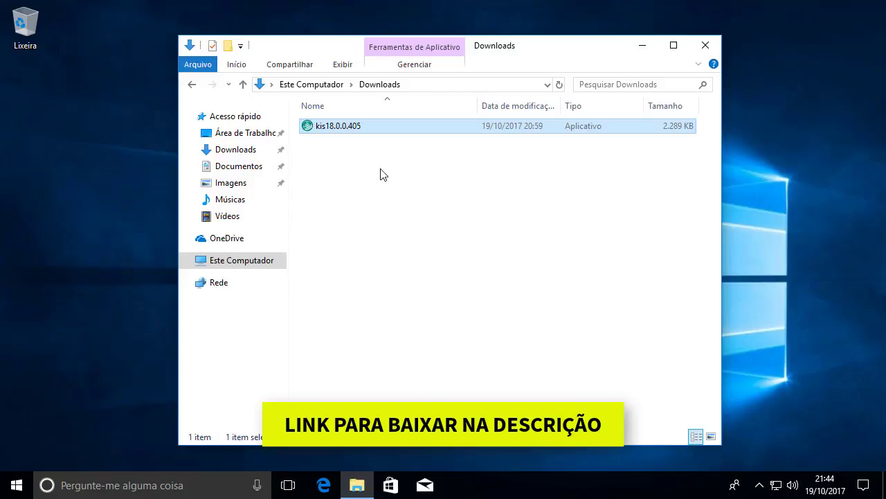
double_click(342, 127)
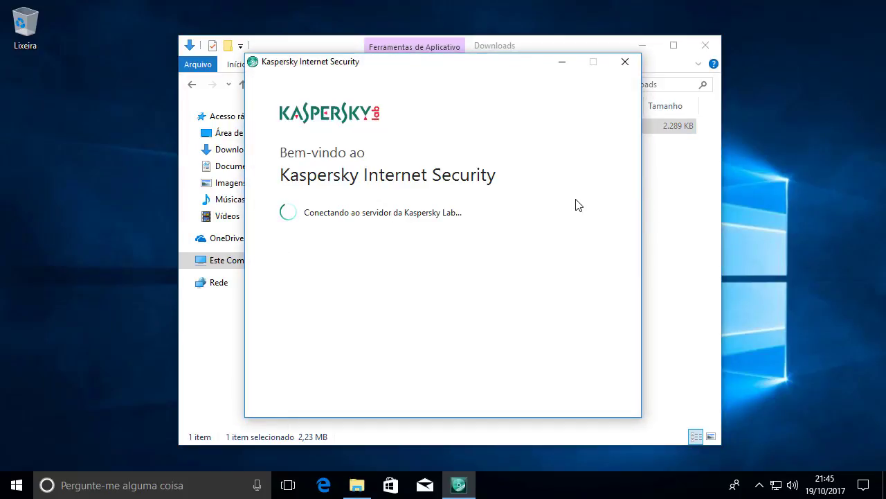
Start installing Kaspersky Internet Security with Kaspersky Security Network participation enabled, and allow the installer to change the device
click(455, 302)
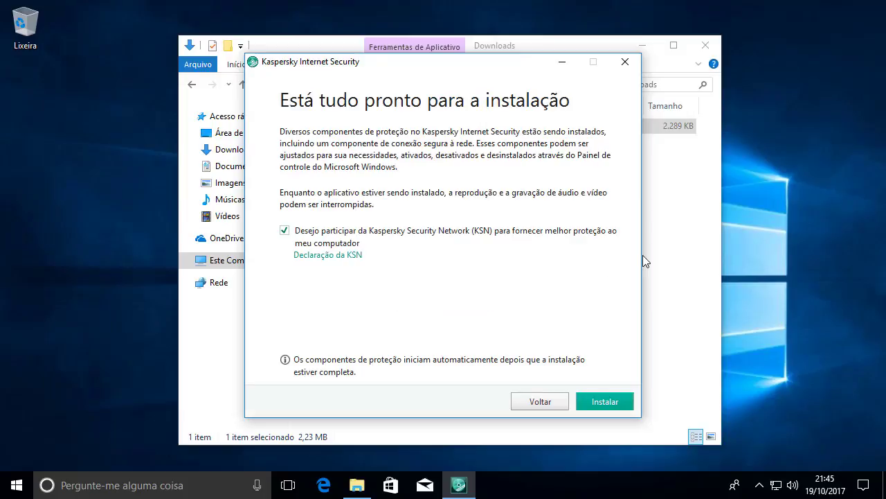
click(609, 401)
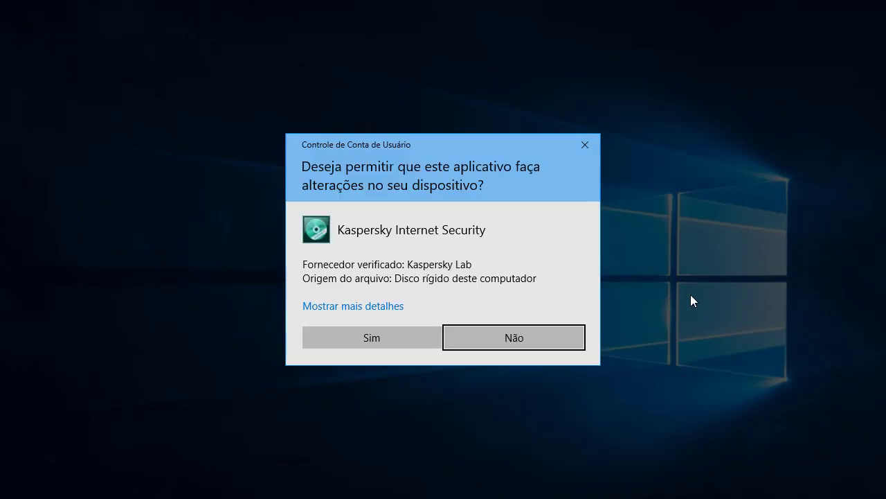
click(396, 338)
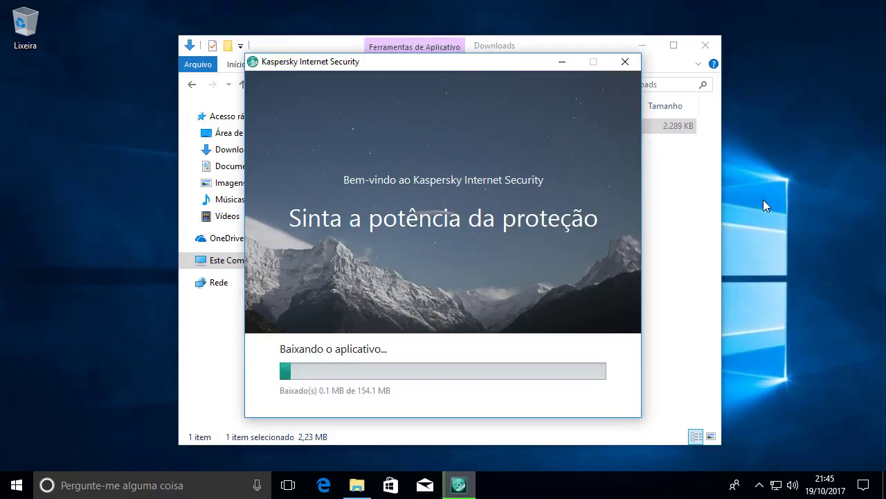